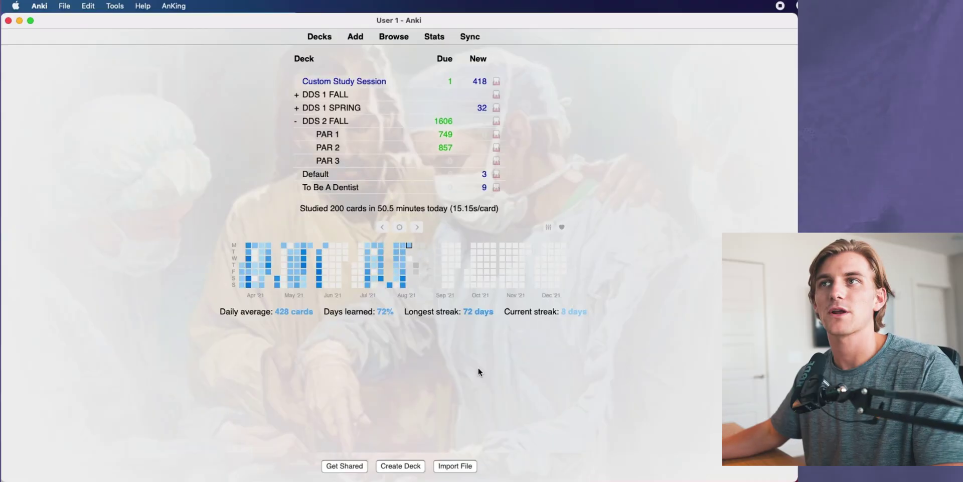
Step: Browse the installed add-ons list and the Get Add-ons dialog from the Tools menu
left_click(115, 6)
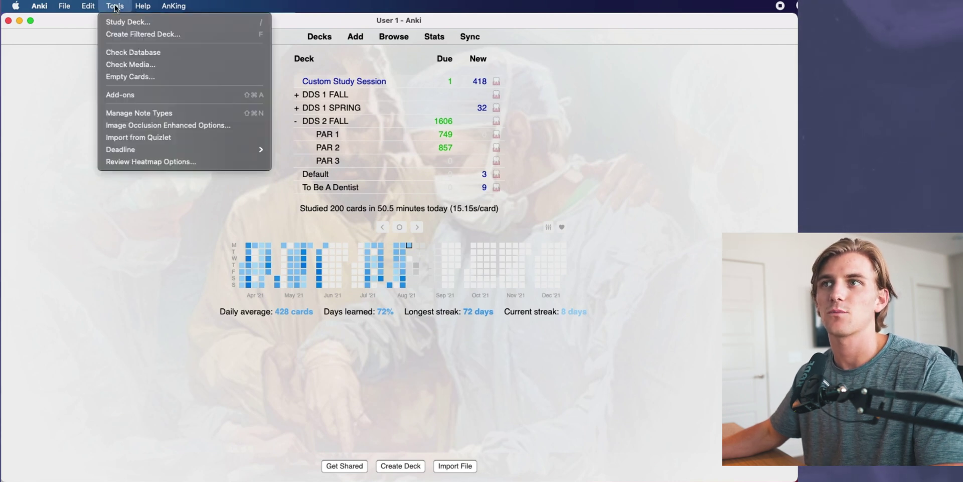
left_click(120, 97)
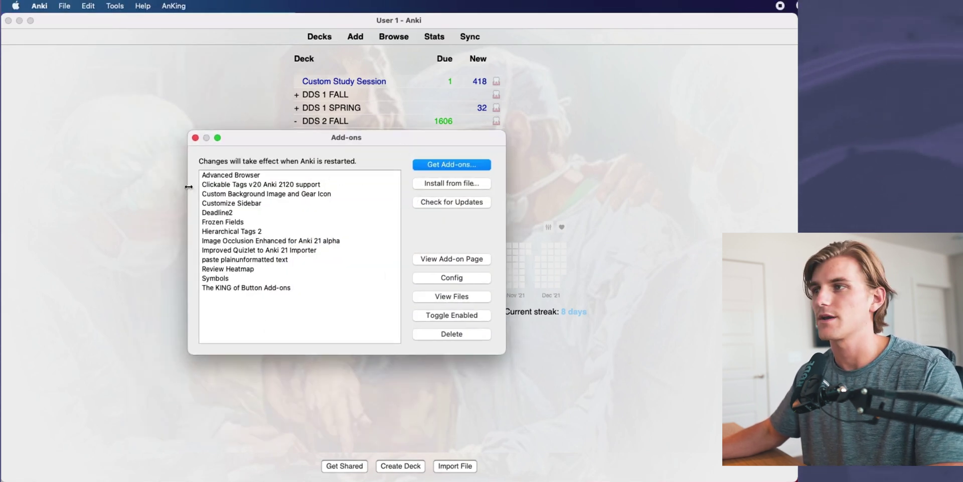
left_click(461, 167)
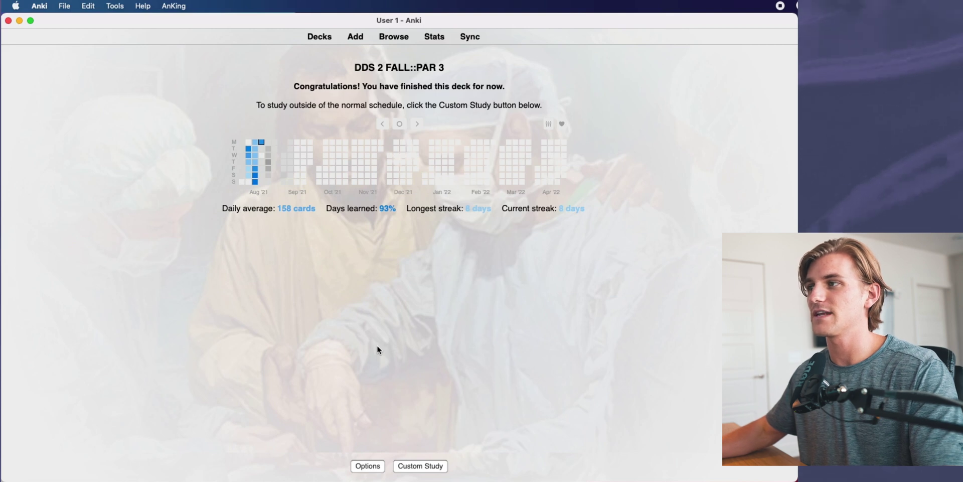
Step: Open the Add note window, move it to the top-left and enlarge it to fill most of the screen
key("a")
left_click_drag(498, 167, 305, 23)
left_click_drag(461, 230, 723, 468)
left_click_drag(214, 184, 58, 184)
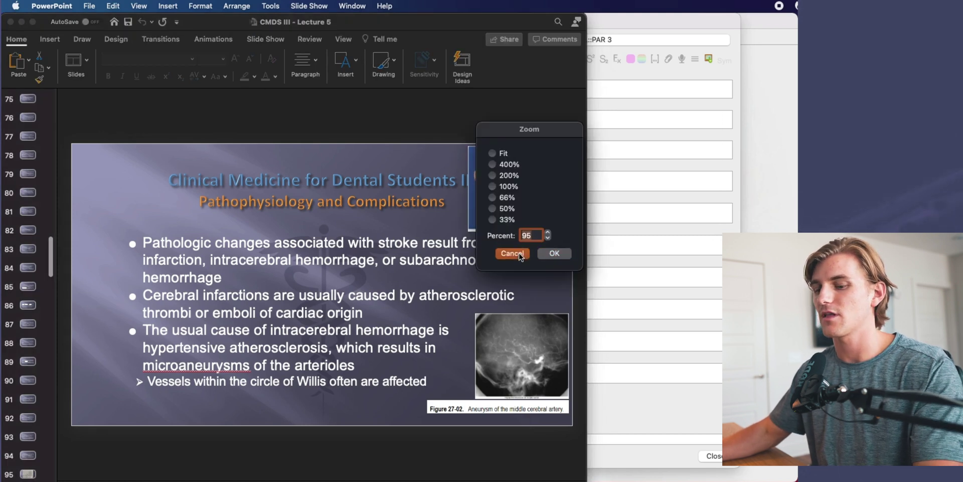
Step: Dismiss the Zoom dialog and screenshot the entire stroke pathophysiology slide with the brain image
left_click(512, 253)
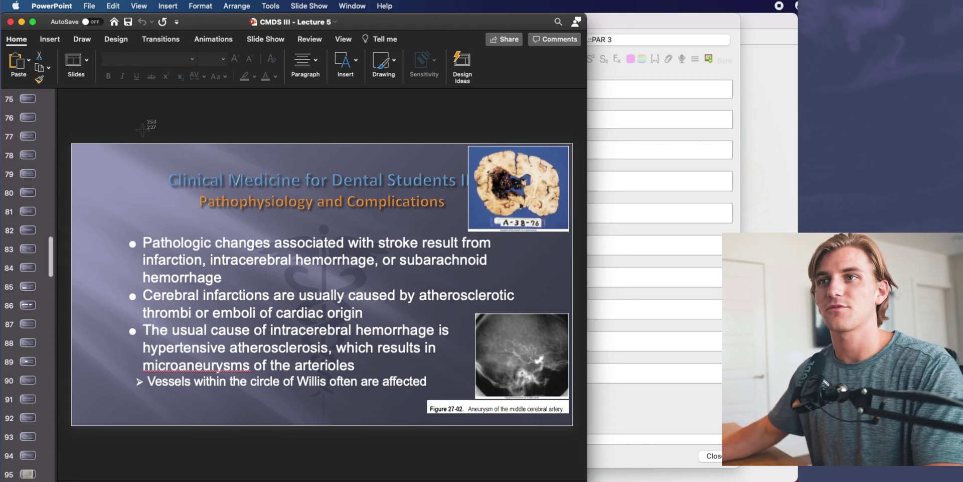
left_click_drag(73, 145, 571, 420)
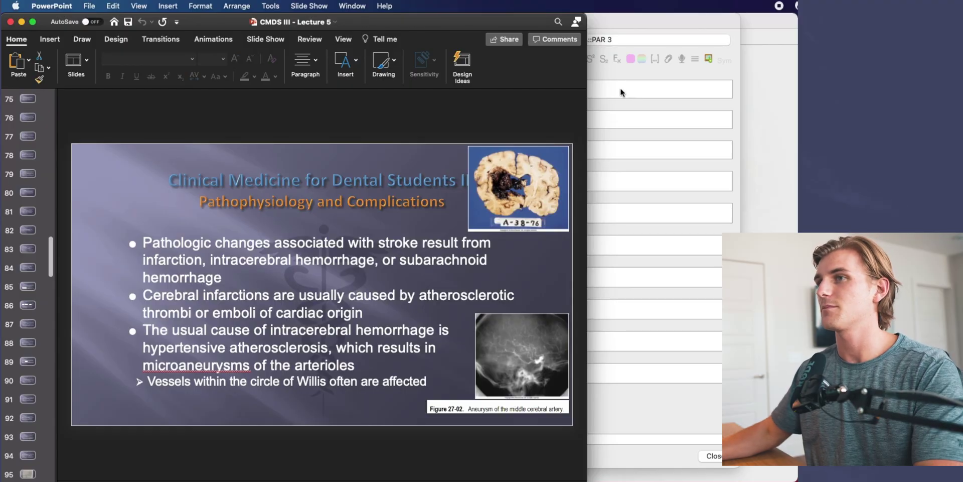
Step: Paste the stroke slide screenshot into the new note's Extra field
left_click(618, 121)
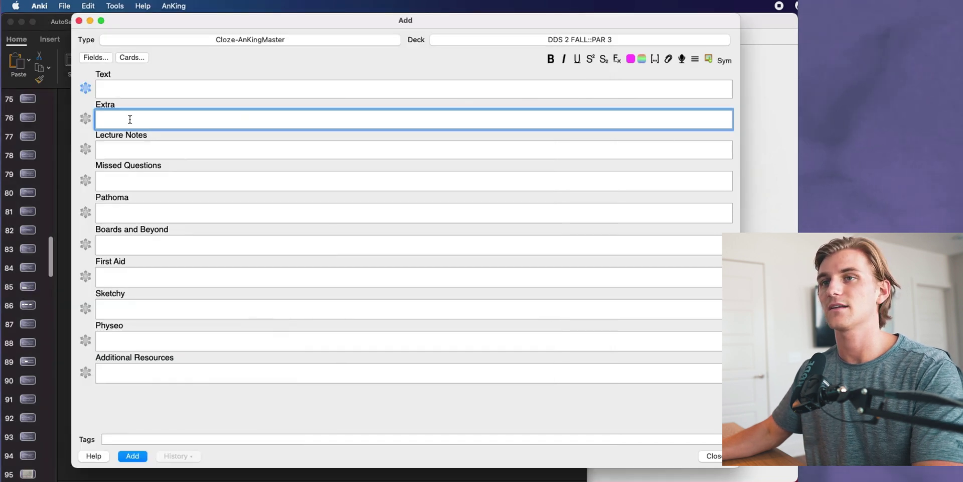
key("super+v")
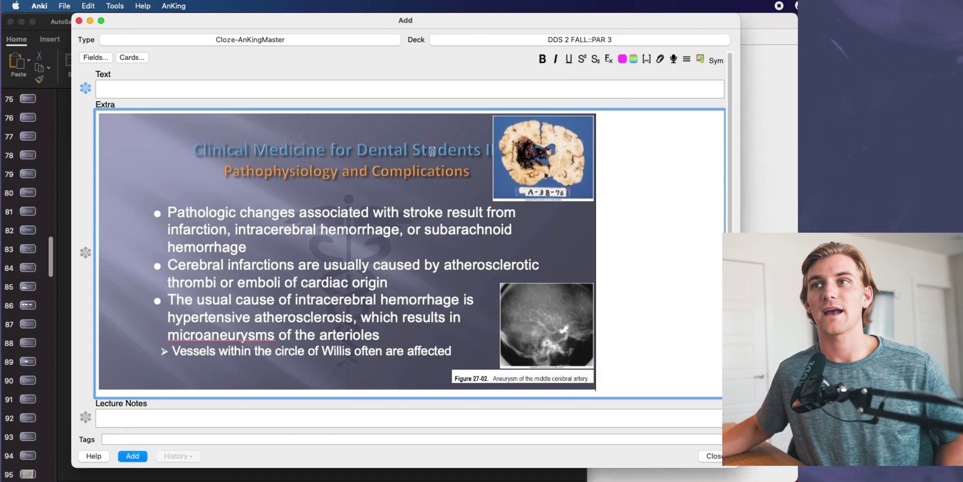
left_click(119, 102)
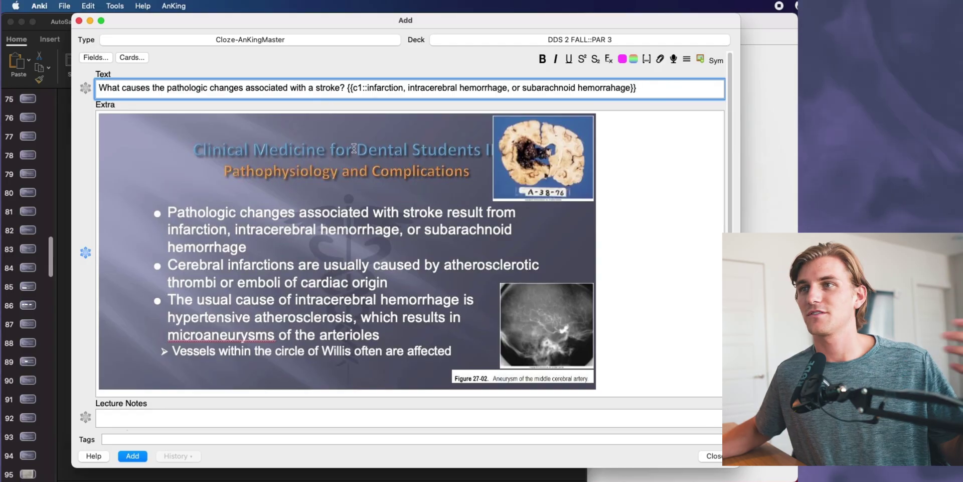
Step: Cloze infarction, intracerebral hemorrhage, or subarachnoid hemorrhage as c1 in the stroke-causes question
left_click_drag(100, 88, 340, 87)
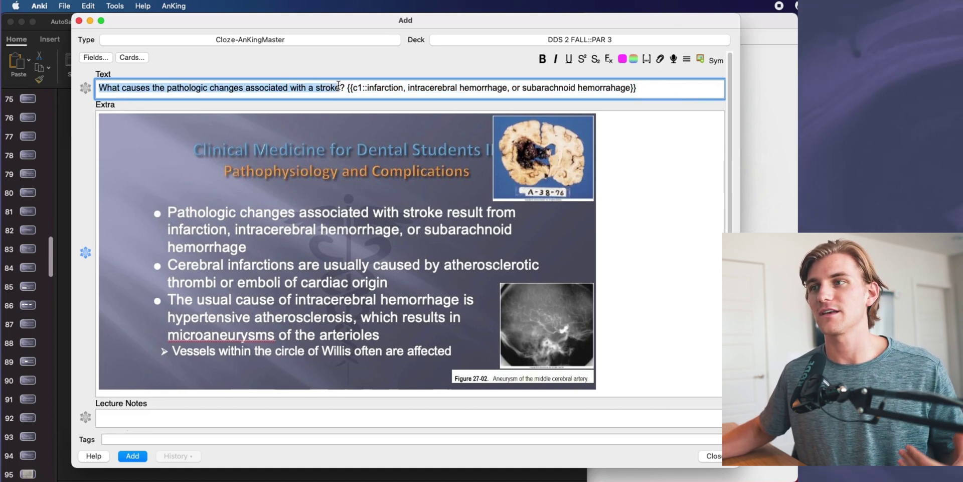
left_click(238, 222)
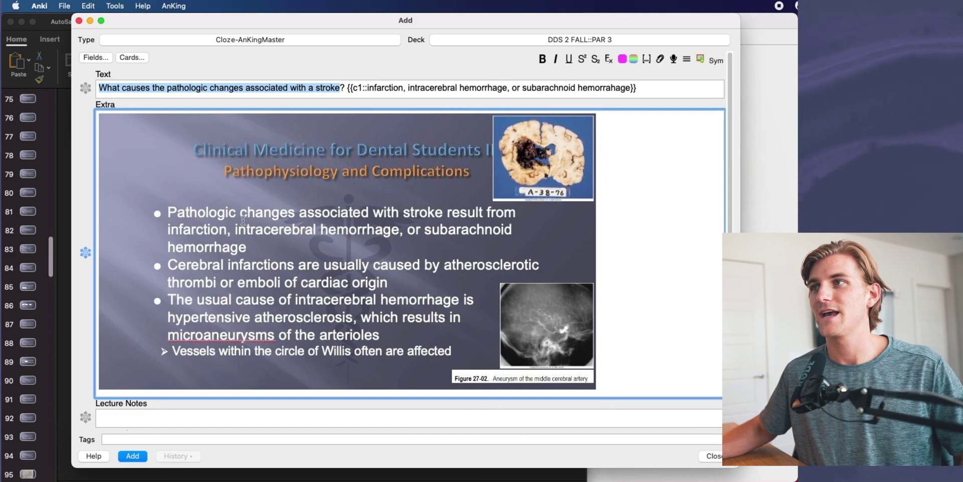
left_click_drag(368, 88, 612, 88)
left_click(629, 172)
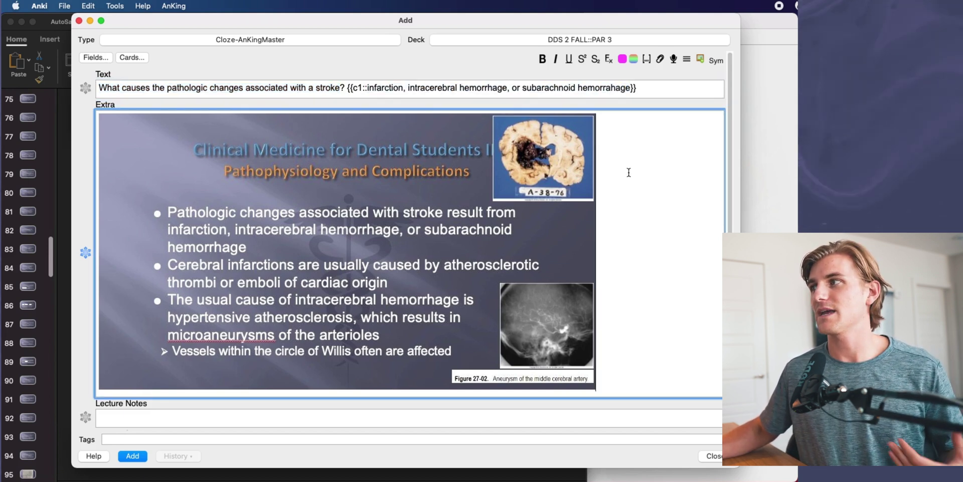
key("shift+Tab")
key("super+a")
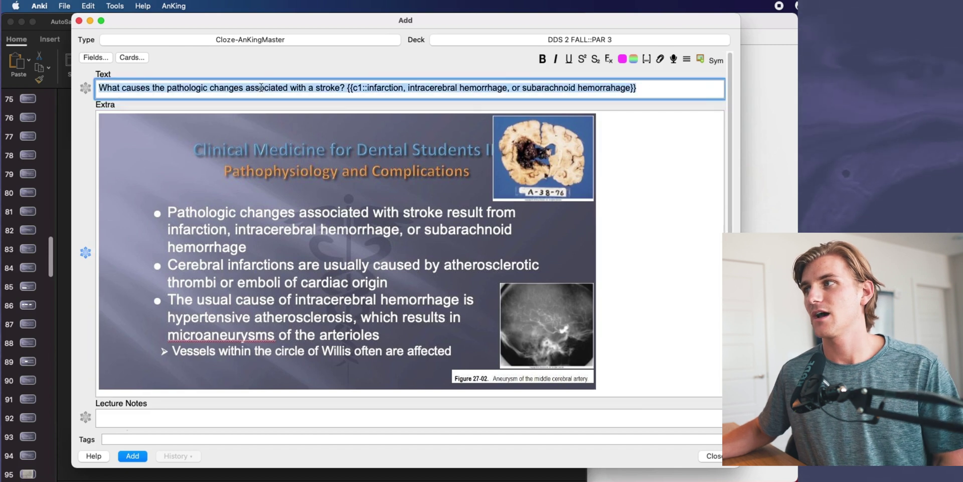
left_click(511, 87)
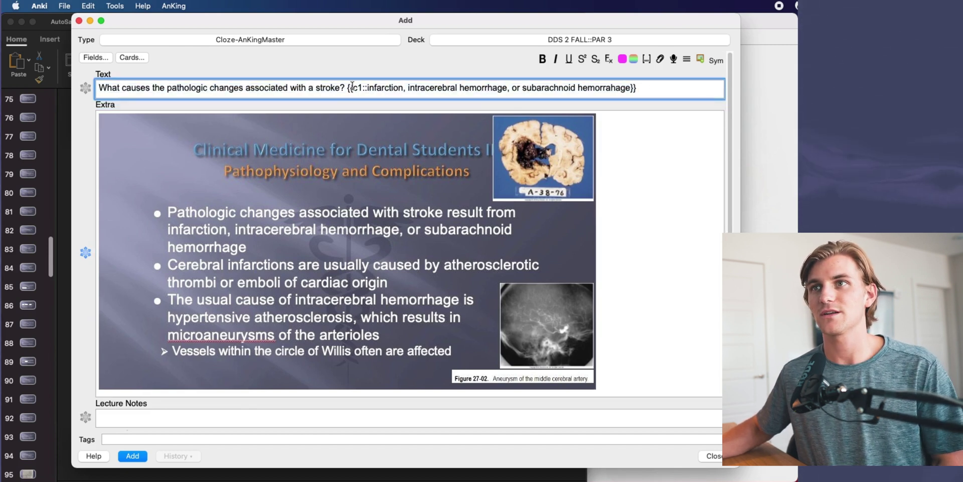
left_click_drag(347, 87, 116, 89)
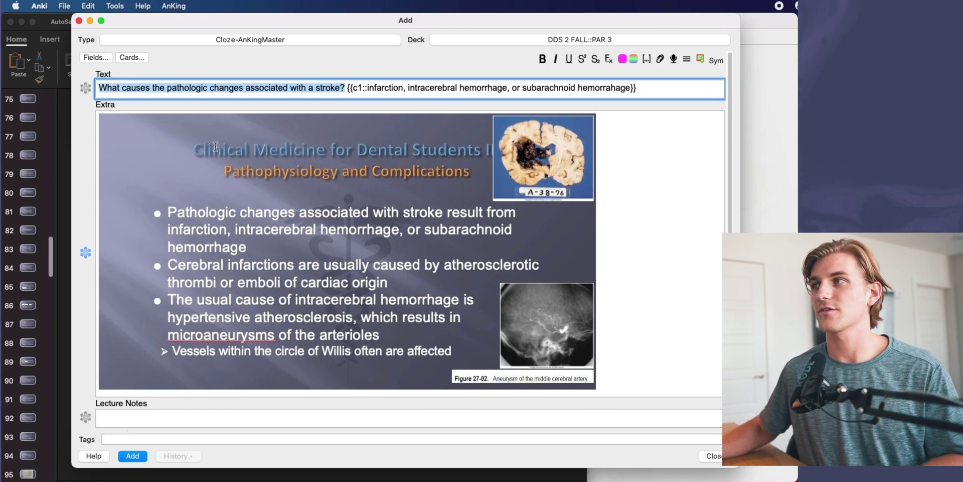
left_click_drag(378, 93, 636, 90)
left_click(623, 192)
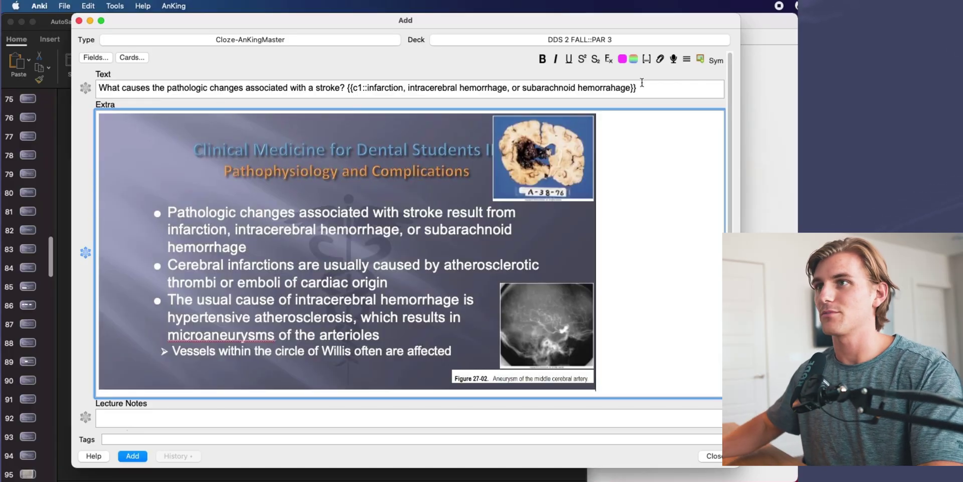
Step: Add the stroke cloze note to DDS 2 FALL::PAR 3, leaving all fields empty
key("super+Return")
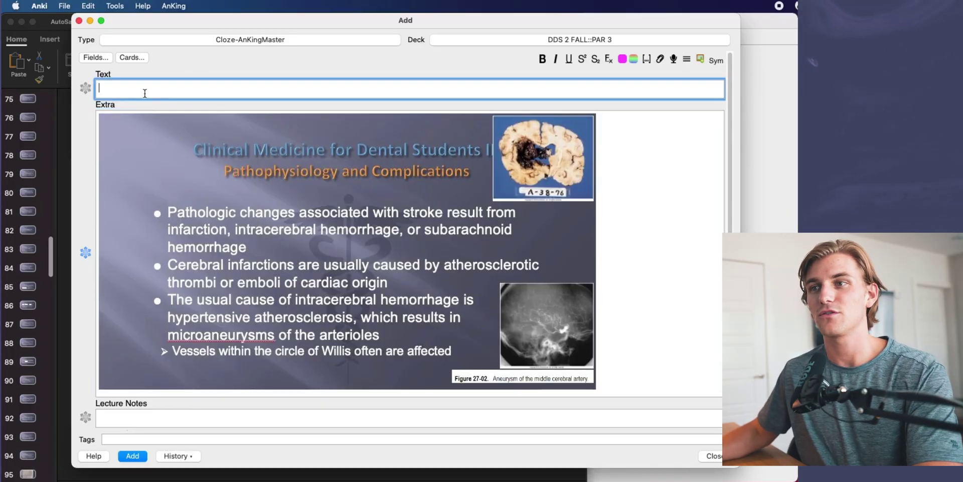
left_click(170, 261)
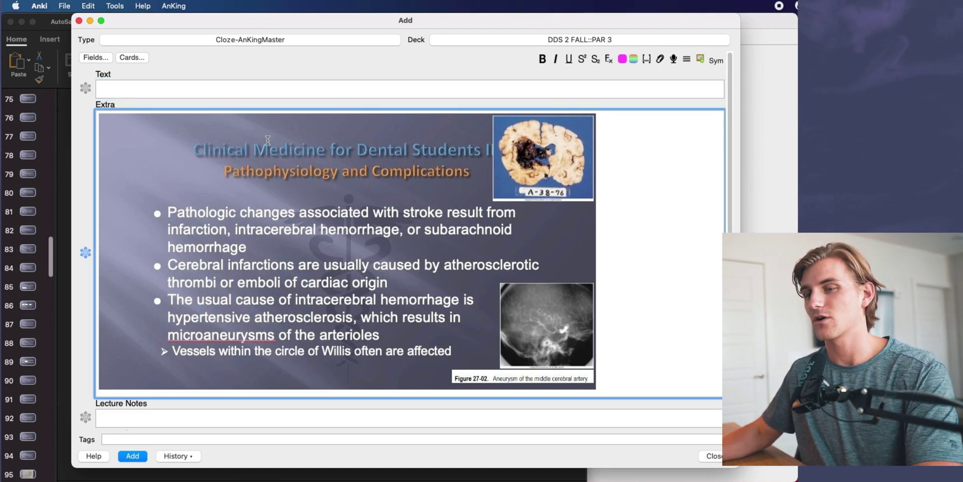
left_click(170, 84)
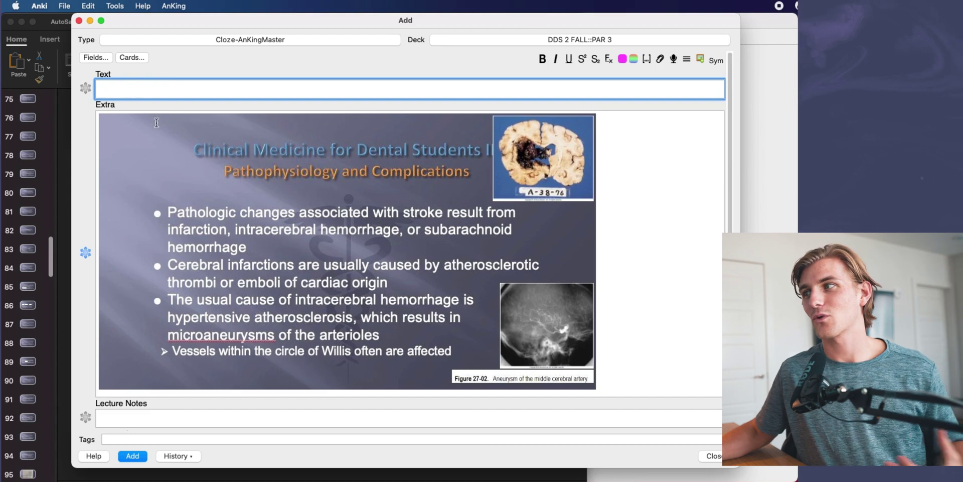
left_click(638, 216)
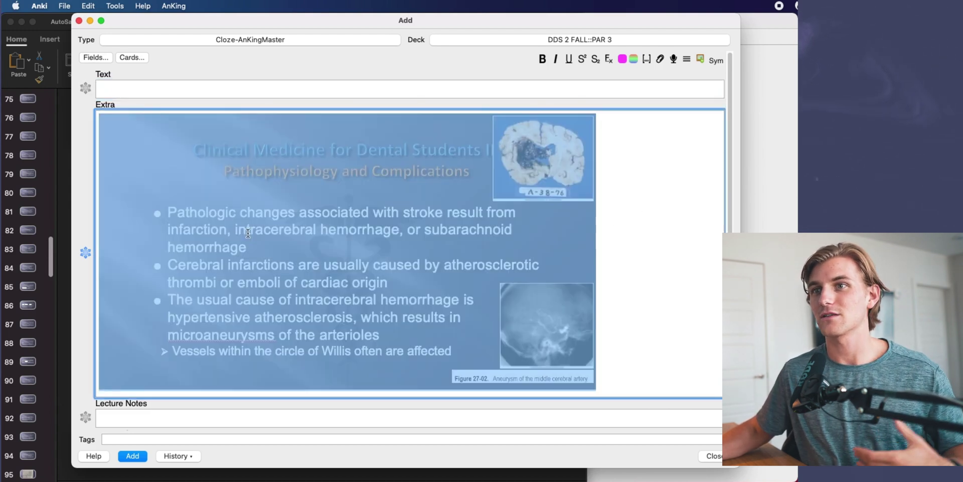
left_click(575, 237)
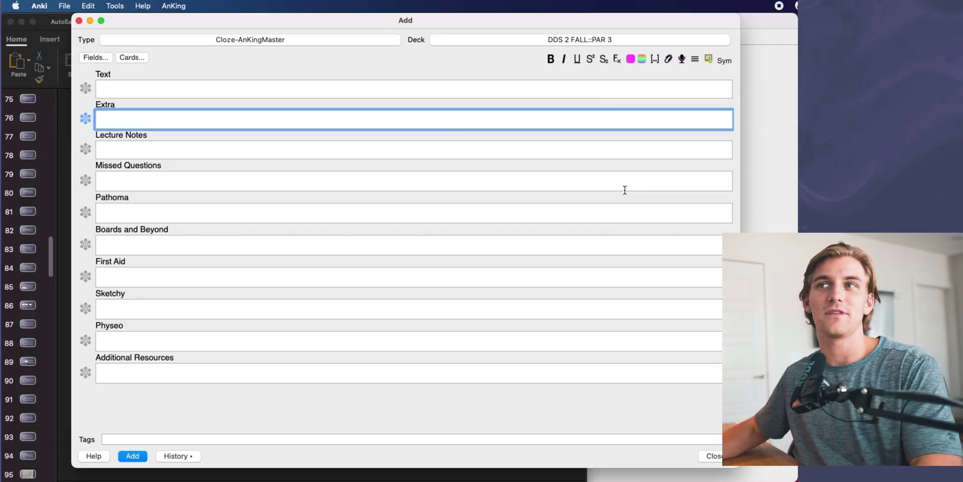
Step: Paste the Autoimmune Diseases slide screenshot into the empty Extra field
double_click(110, 75)
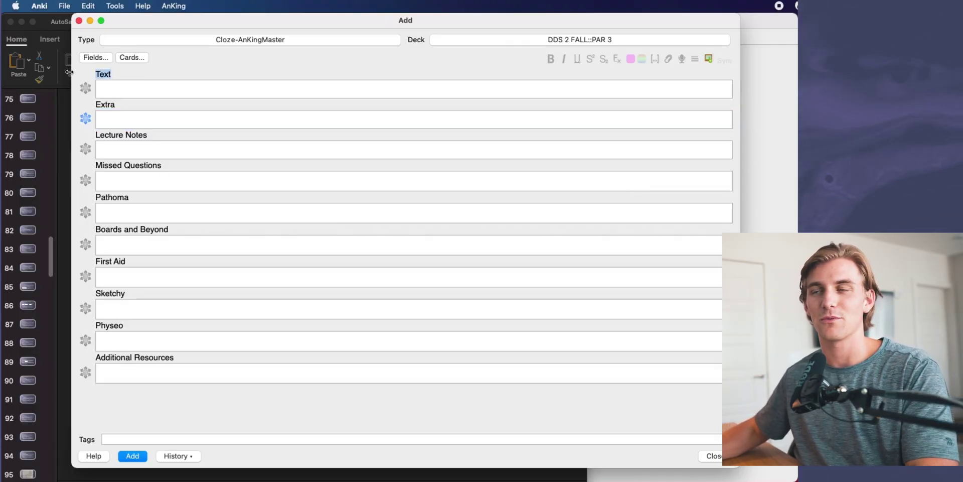
left_click(126, 74)
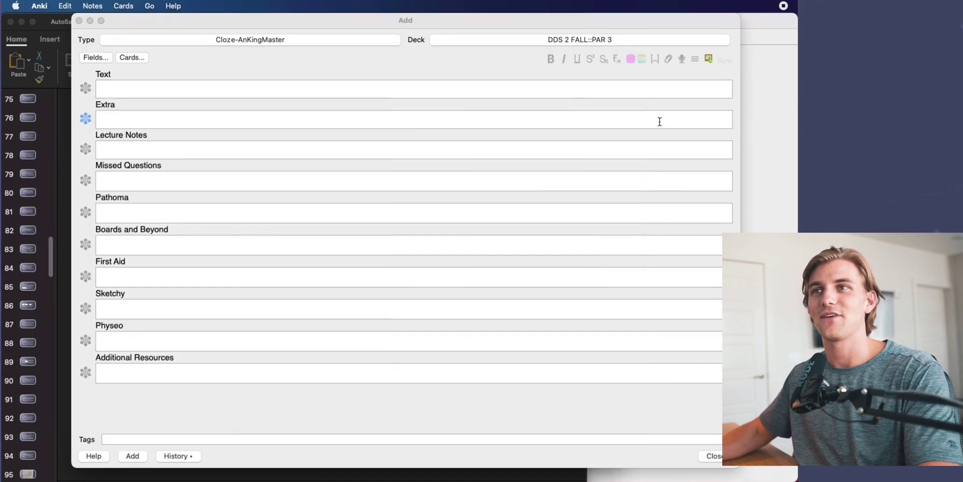
left_click(655, 120)
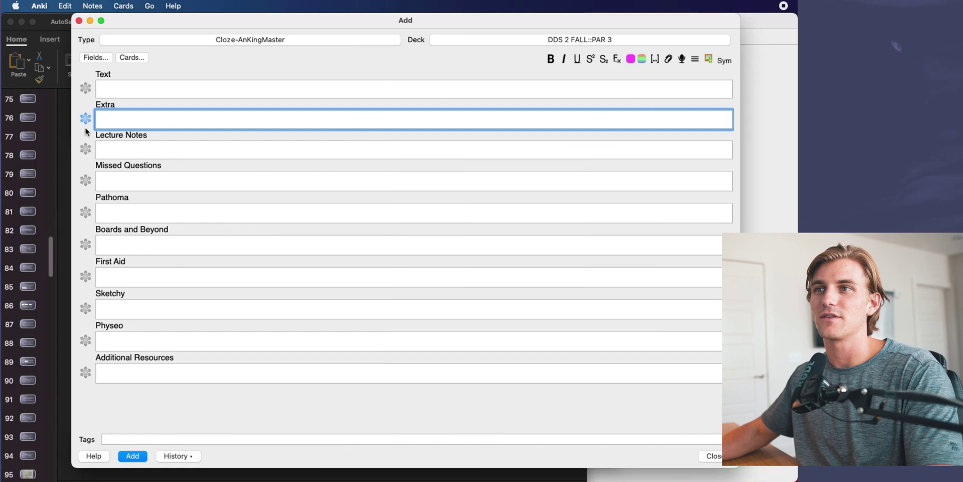
key("super+v")
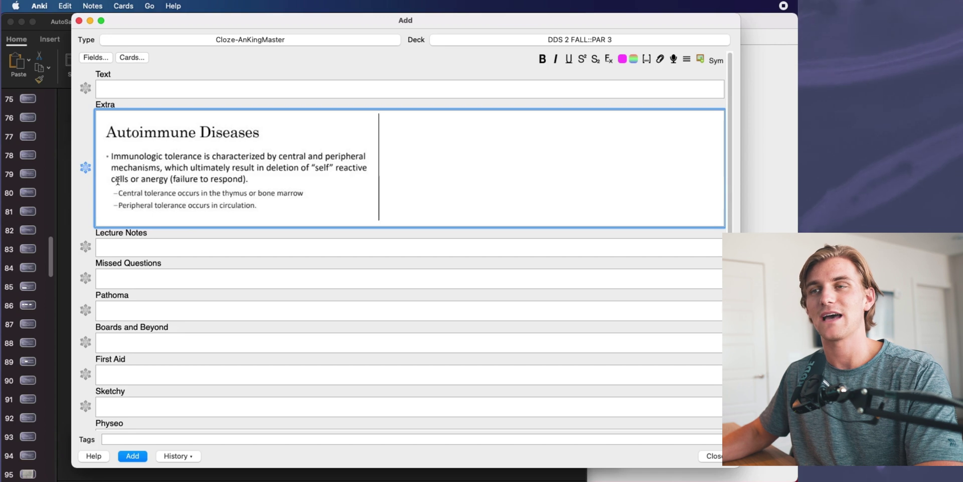
Step: Review the tolerance intro paragraph and the peripheral tolerance cloze line in the Text field
left_click(157, 89)
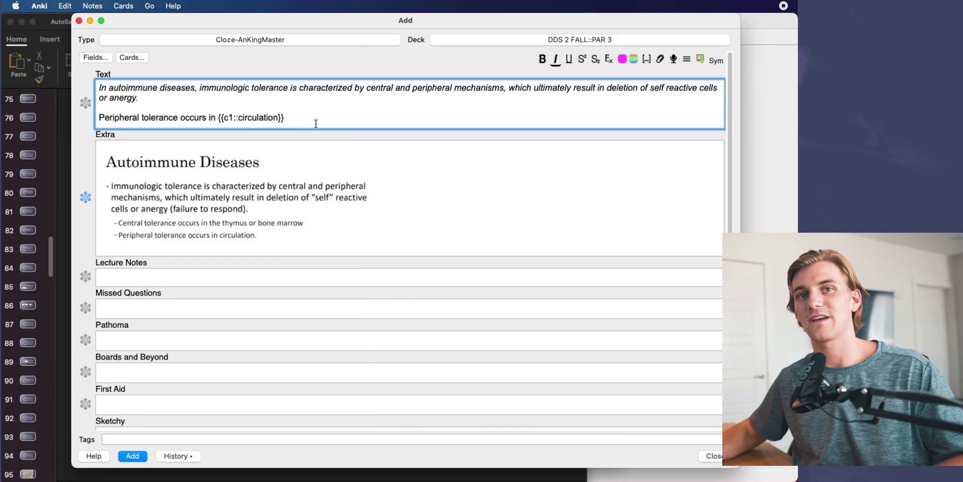
triple_click(145, 100)
left_click(144, 100)
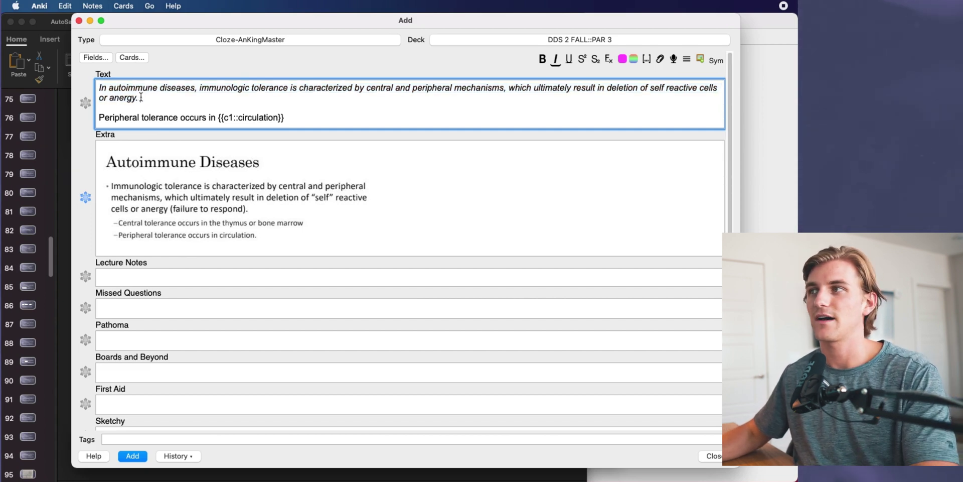
triple_click(166, 96)
left_click(140, 108)
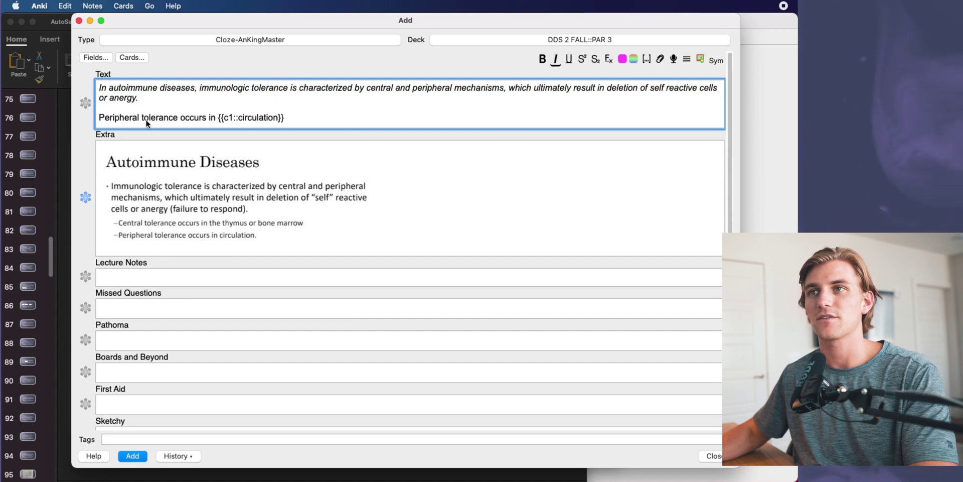
left_click_drag(112, 118, 282, 116)
left_click(282, 117)
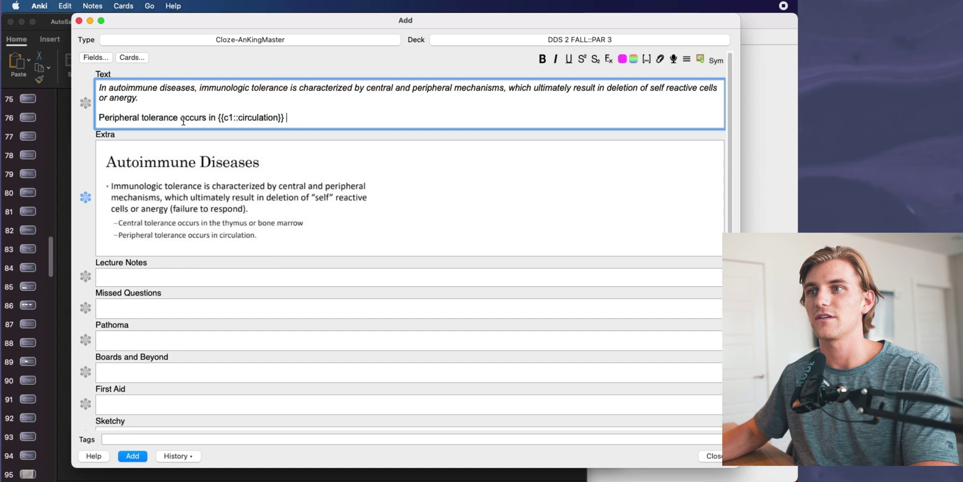
left_click_drag(285, 117, 236, 117)
left_click(304, 116)
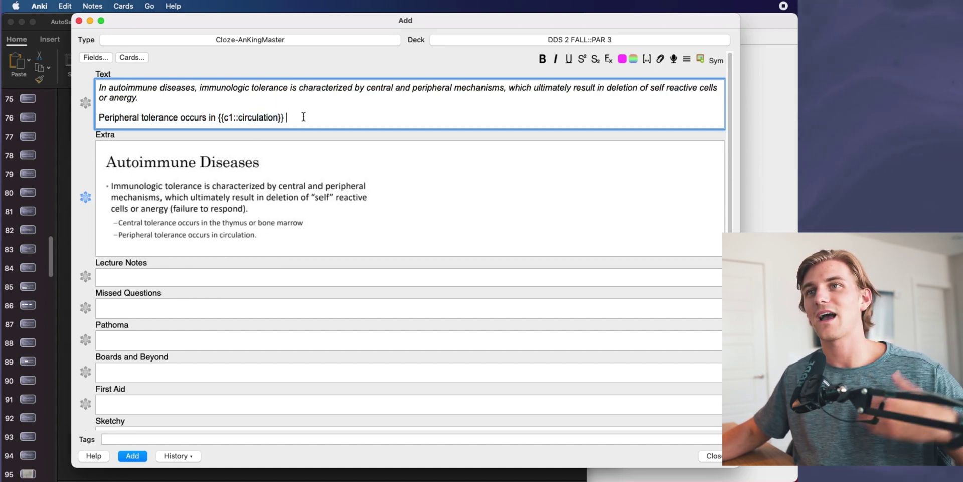
Step: Replace the peripheral tolerance cloze line with a new line starting 'Central tolerance'
left_click(86, 102)
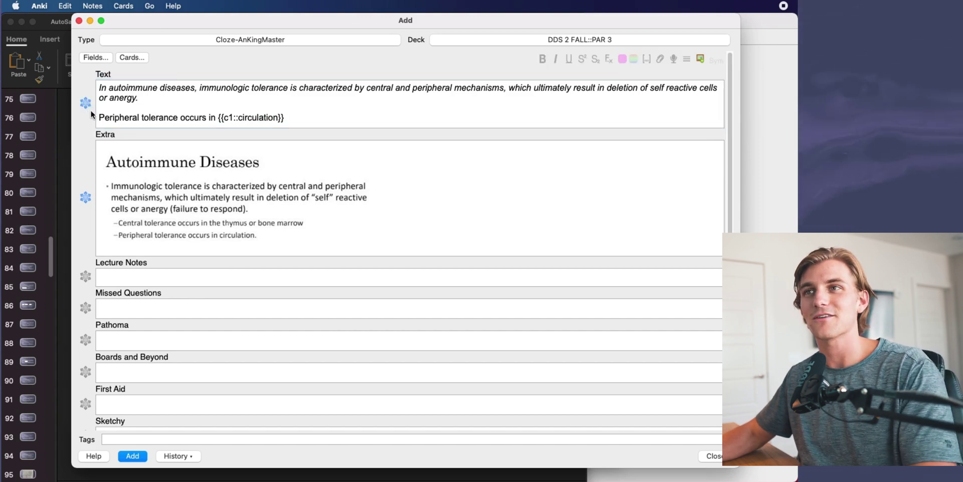
left_click(181, 102)
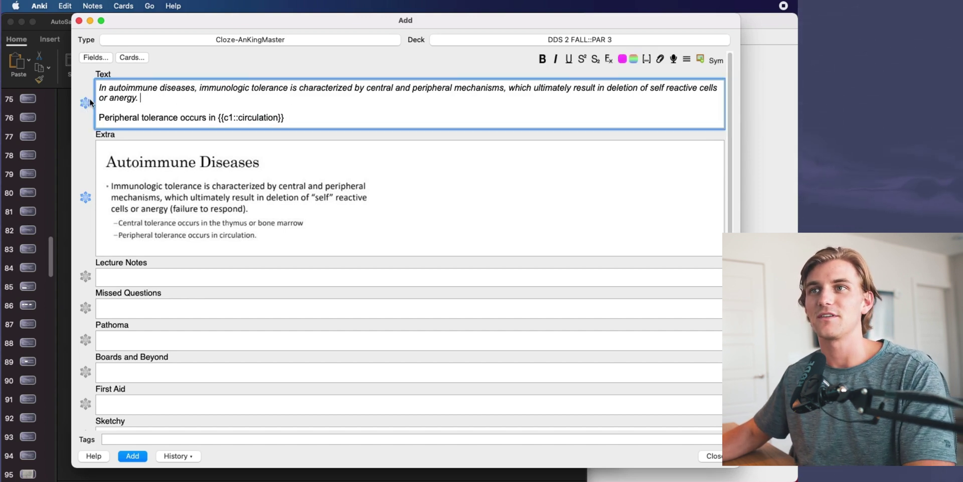
left_click(85, 103)
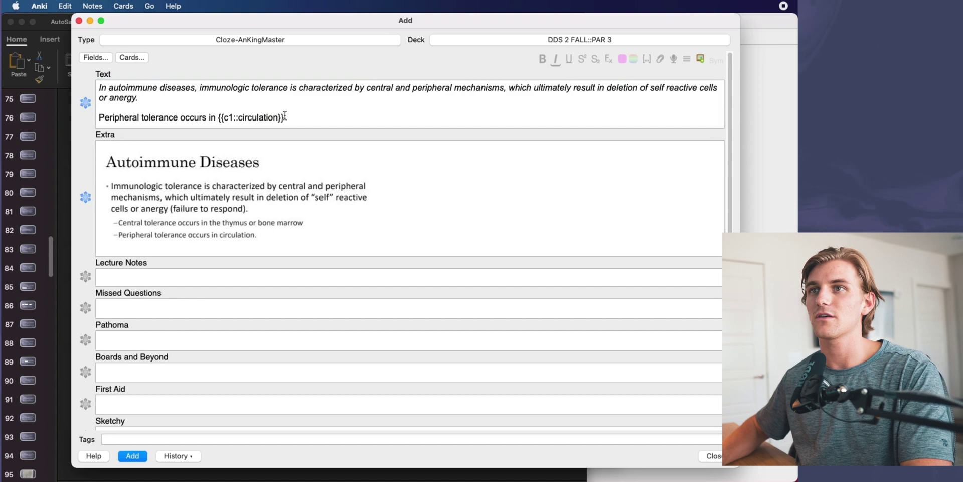
left_click(263, 111)
key("super+a")
key("BackSpace")
key("super+z")
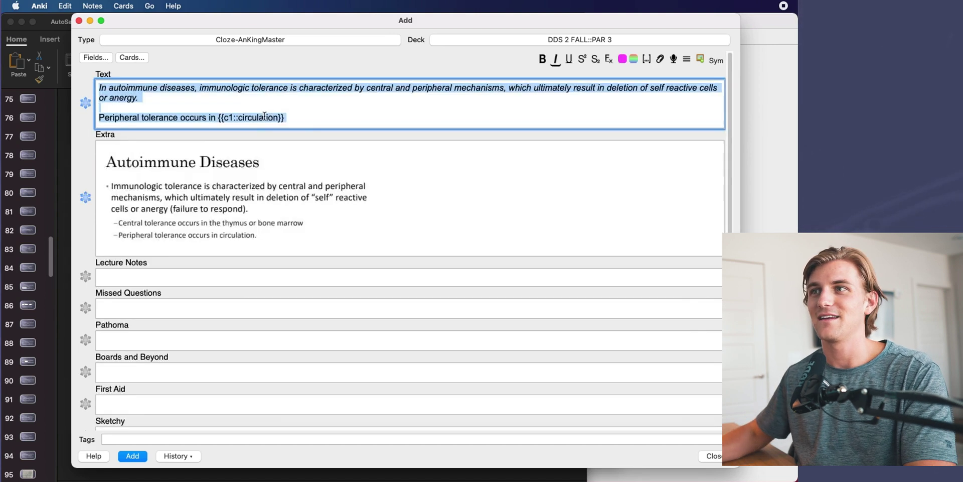
left_click(297, 121)
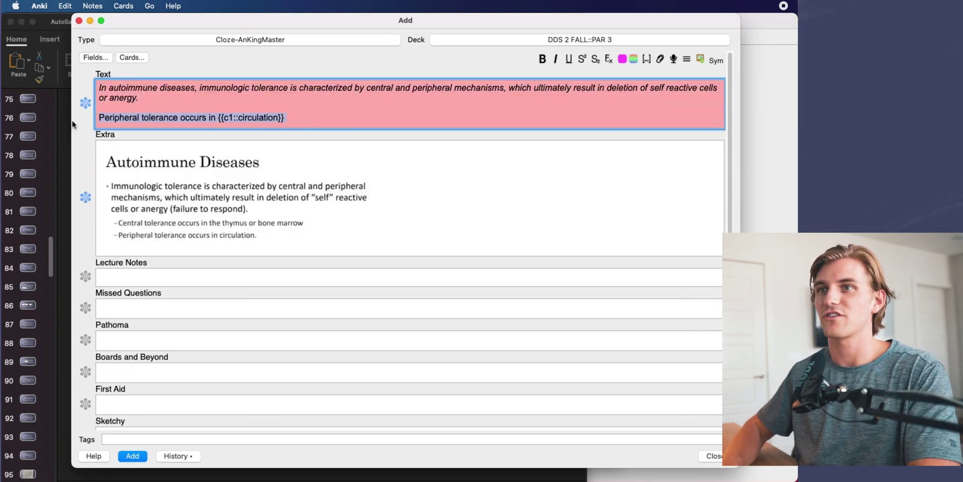
key("BackSpace")
type("C")
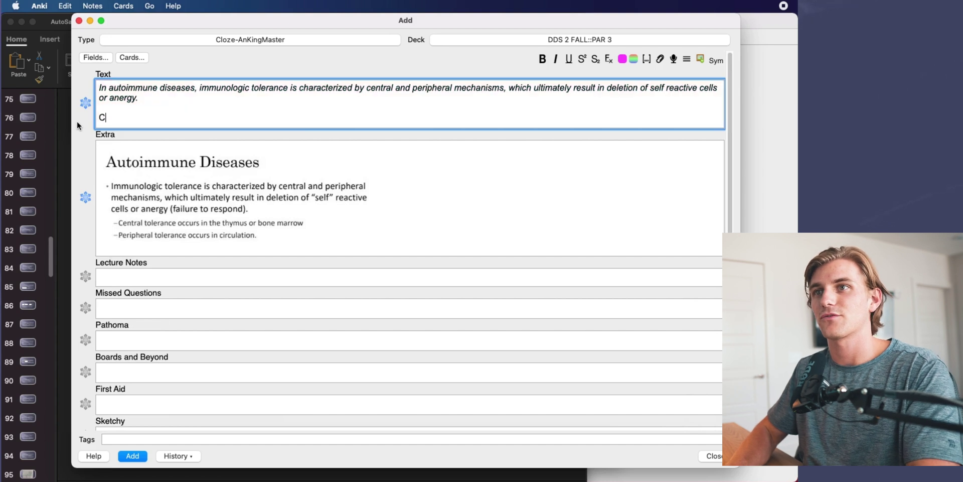
type("entral tolera")
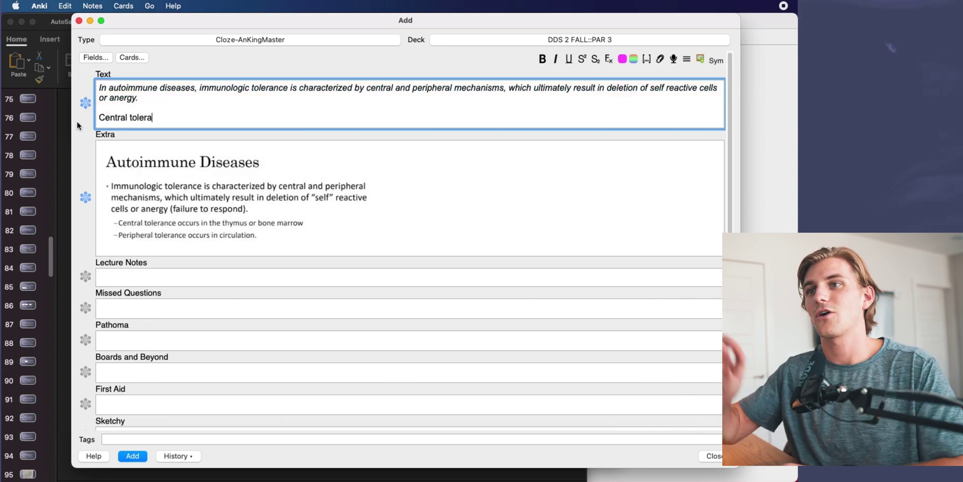
type("nce")
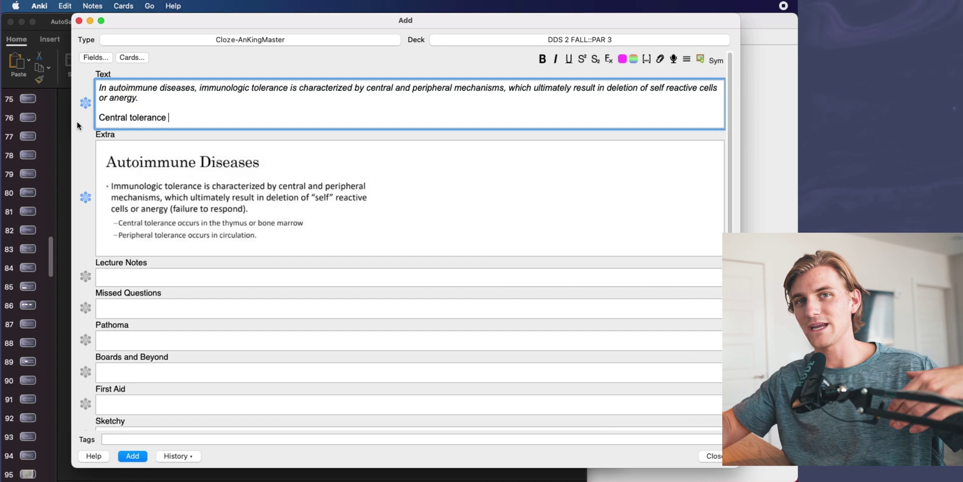